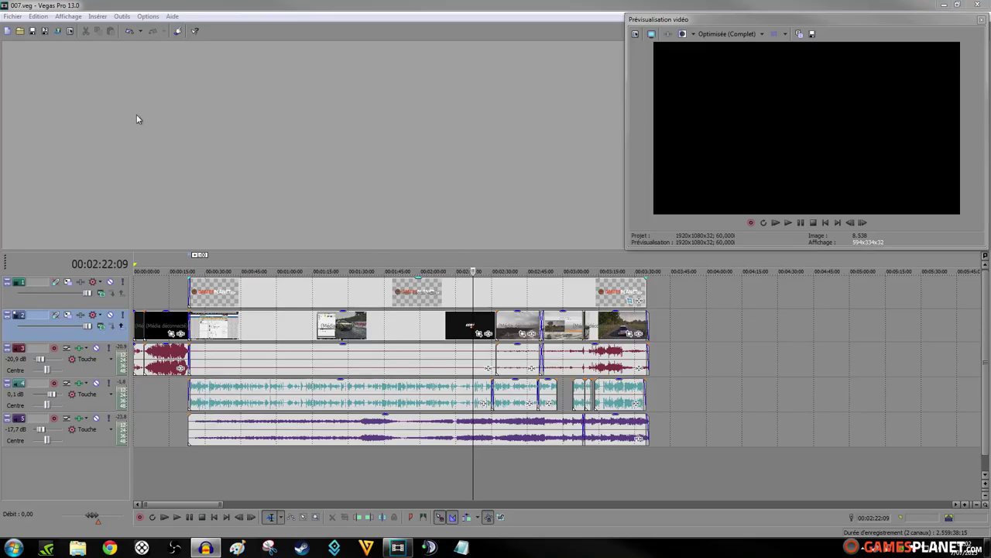
Play the race footage near the end of the timeline and inspect the paused frame in an enlarged video preview
click(420, 474)
click(442, 470)
click(462, 467)
click(553, 470)
click(590, 466)
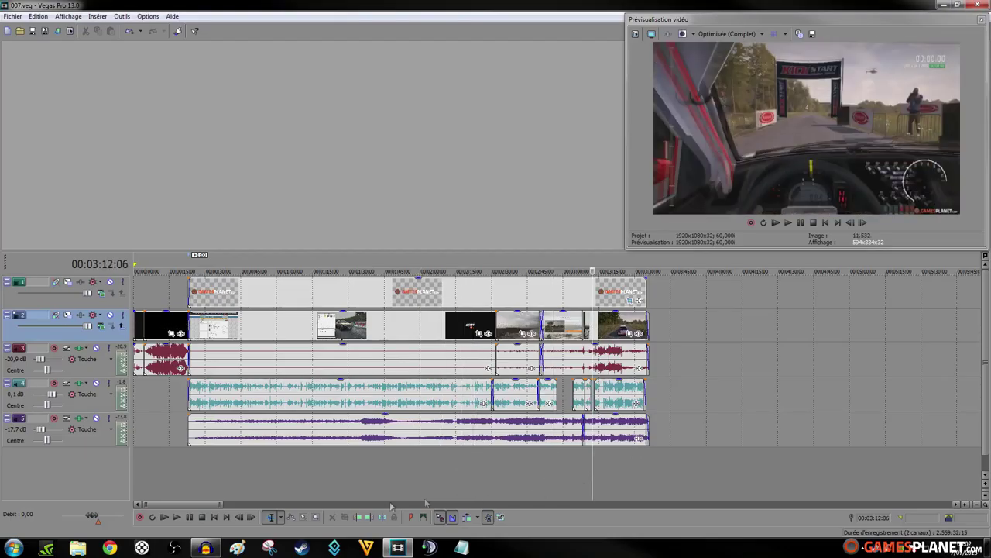
click(184, 517)
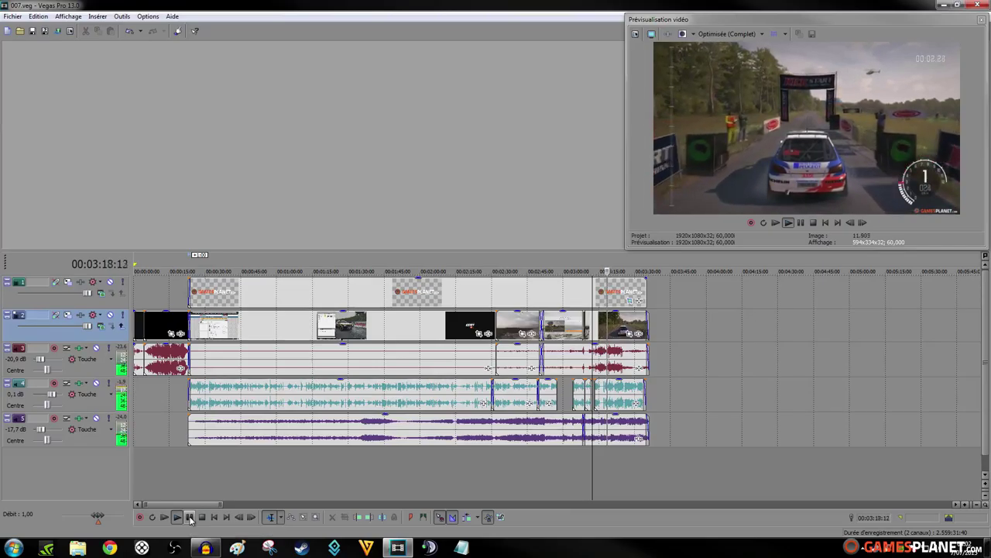
click(190, 517)
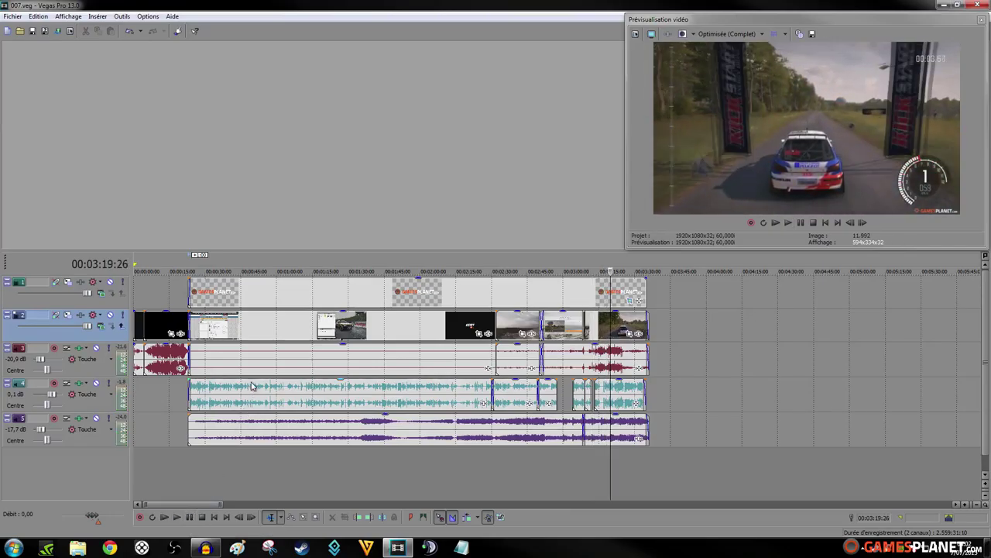
drag(631, 250, 269, 466)
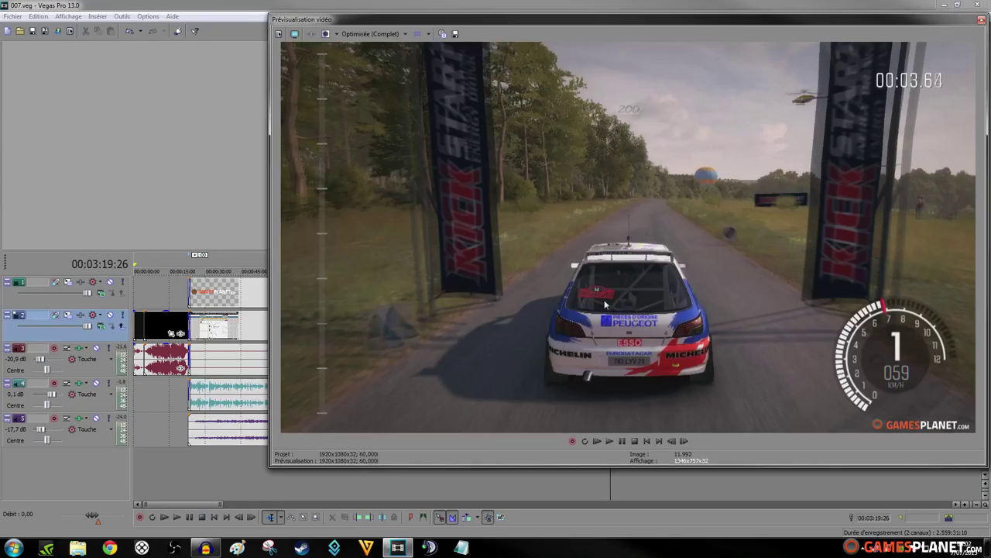
drag(269, 467, 488, 243)
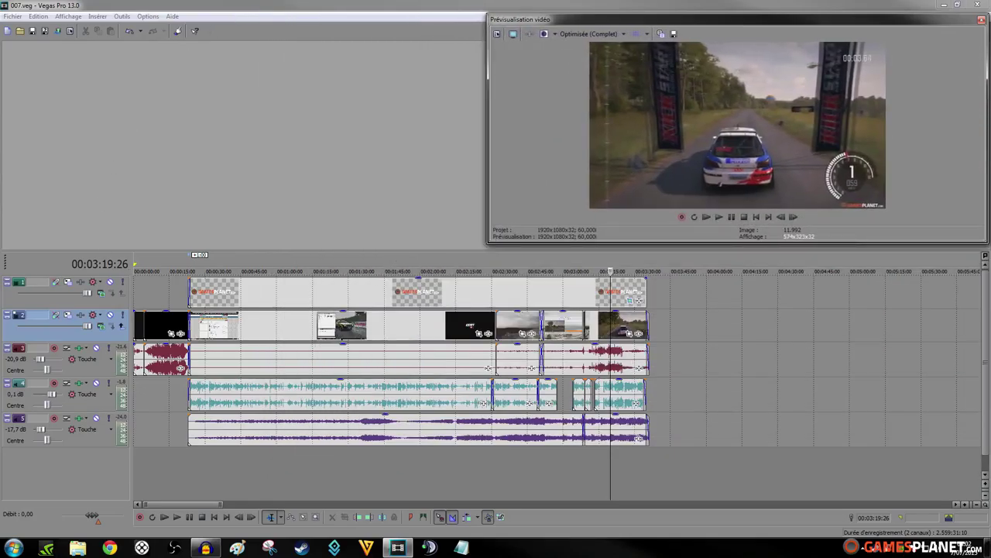
Open the project properties and set the video frame rate to 60 fps
click(13, 17)
click(47, 247)
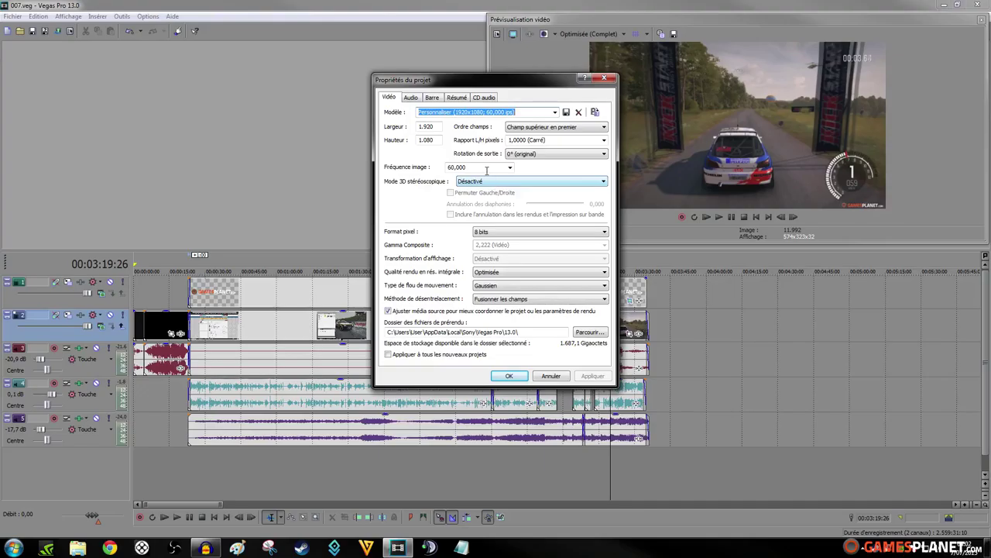
click(510, 170)
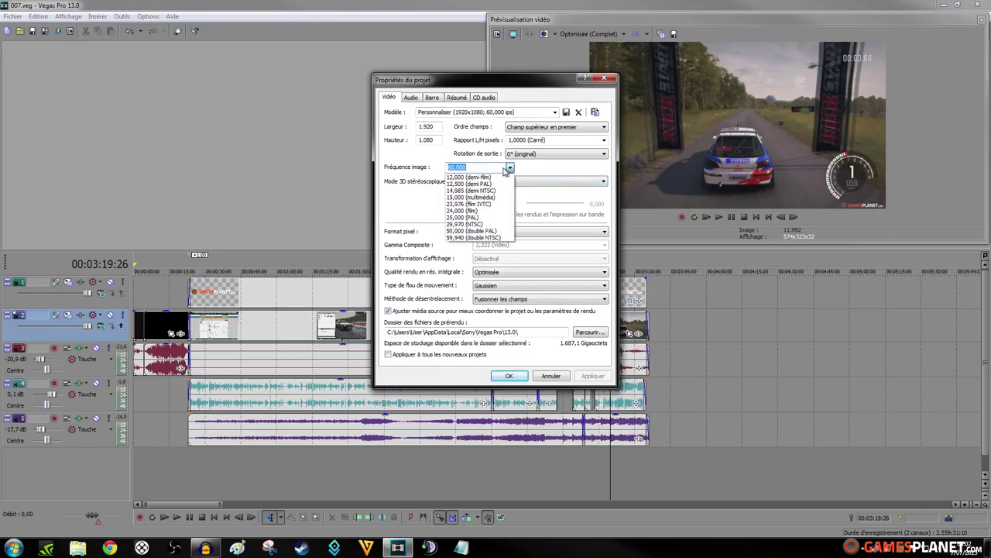
click(471, 166)
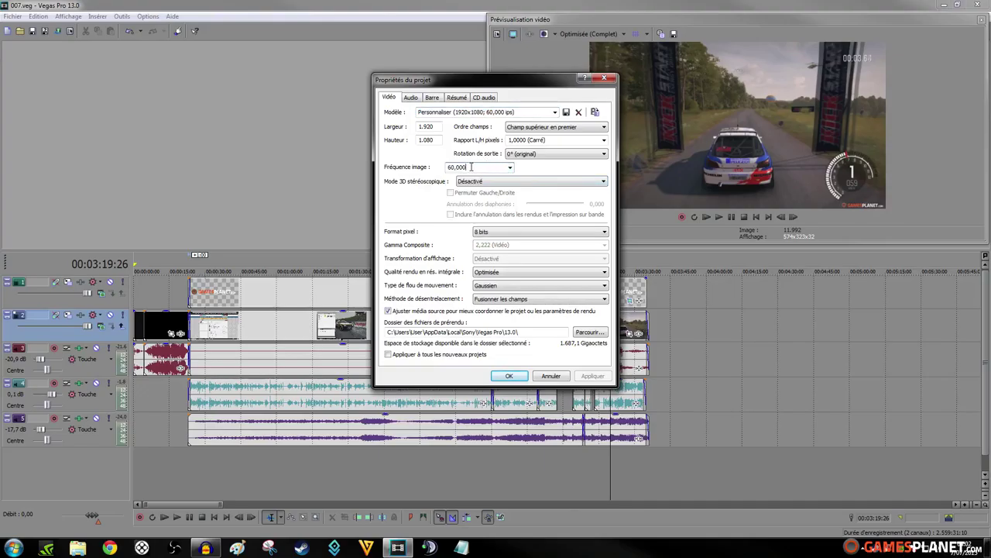
key(BackSpace)
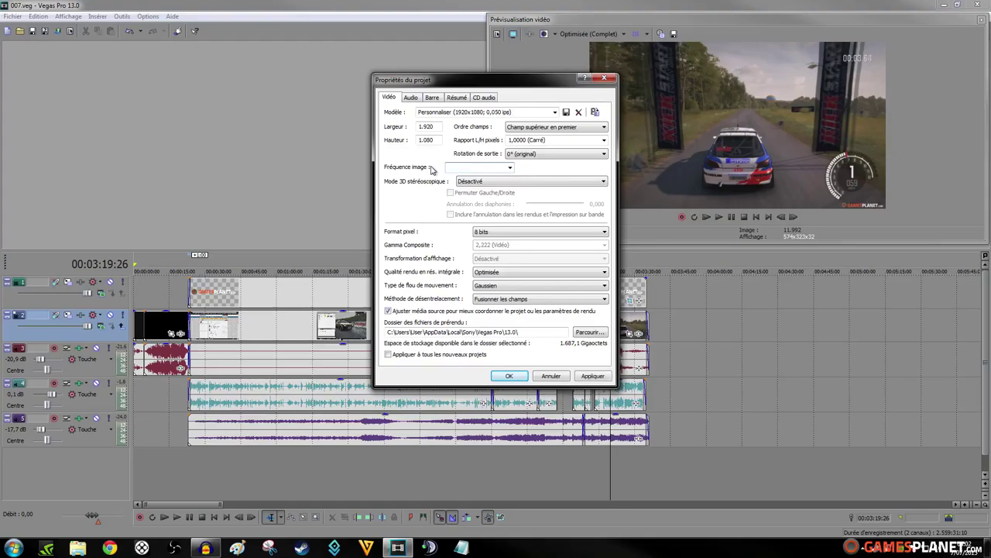
text(60)
Set full-resolution rendering quality to Optimisée, motion blur to Gaussien and deinterlacing to Fusionner les champs, applying the settings to all new projects
click(498, 272)
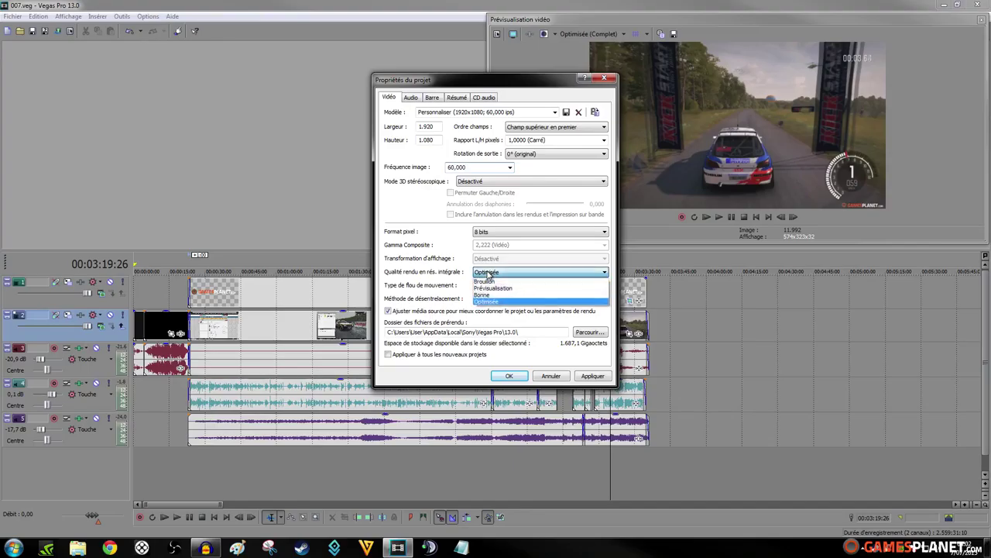
click(493, 302)
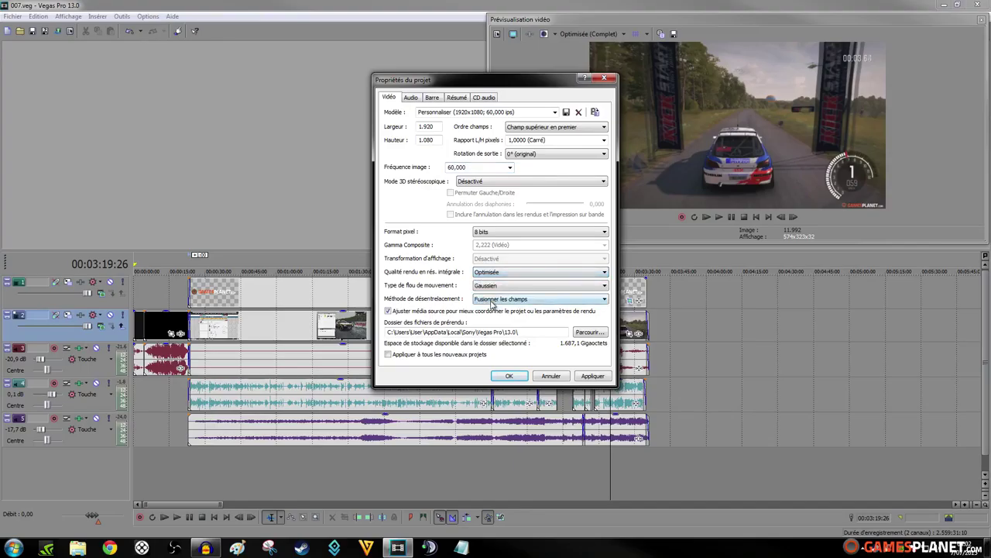
click(500, 286)
click(498, 296)
click(396, 356)
Review the project's audio, ruler, summary and audio CD properties, including the available sample rates
click(411, 96)
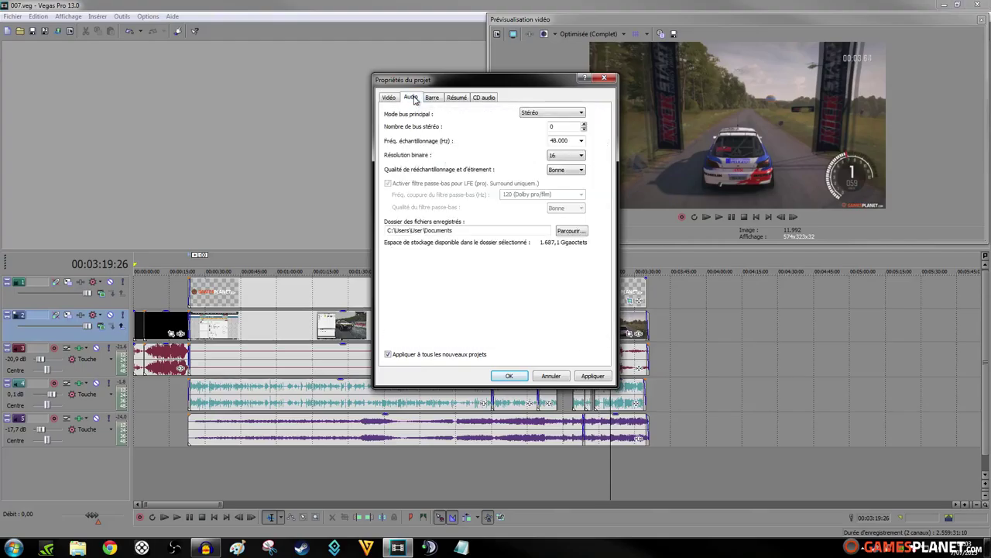
click(580, 140)
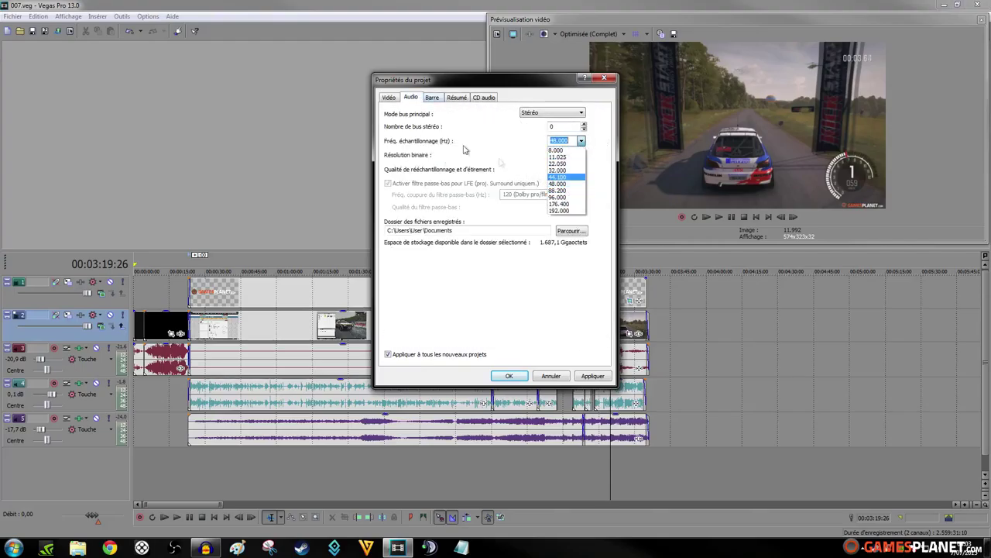
click(437, 100)
click(456, 97)
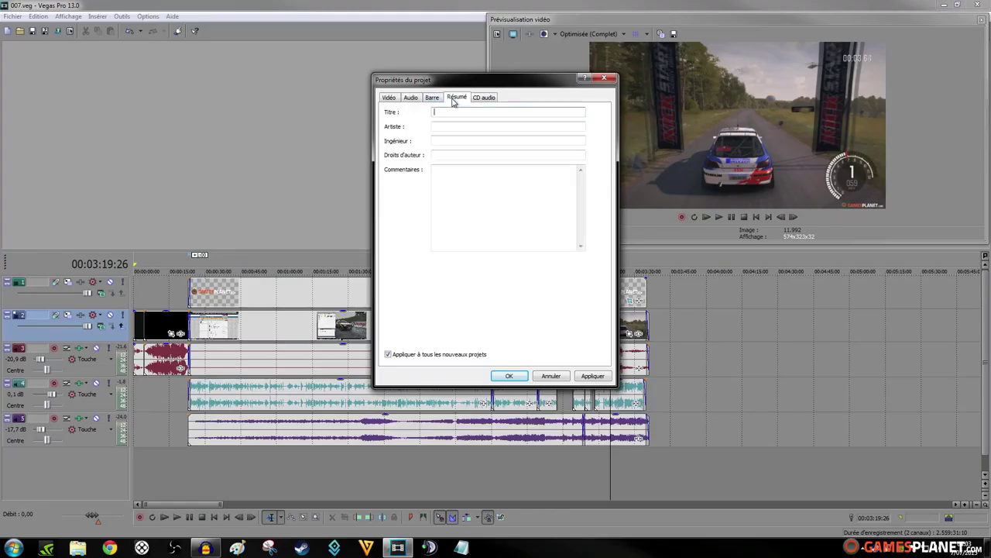
click(483, 97)
click(411, 96)
click(395, 97)
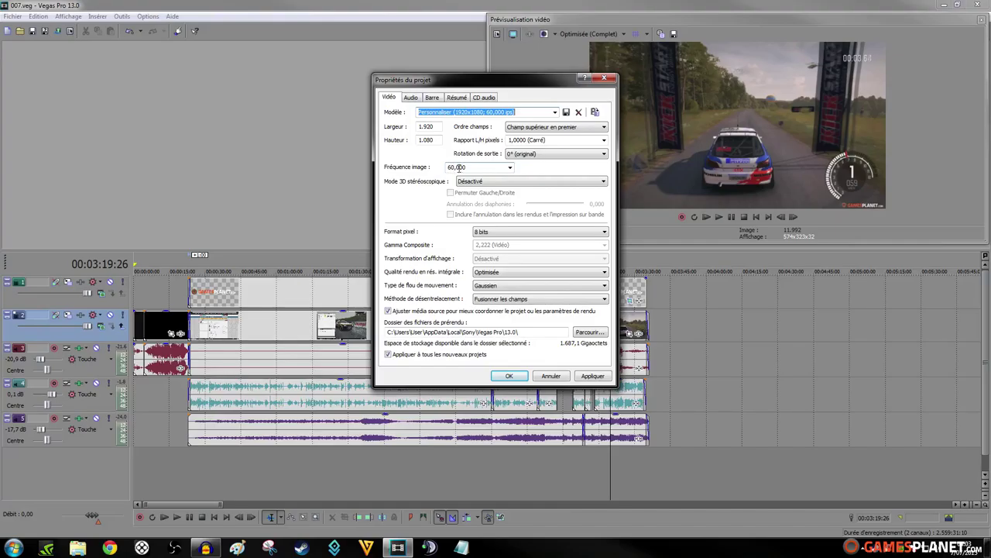
Apply the project properties with the 60 fps frame rate and close the dialog
drag(465, 166, 404, 166)
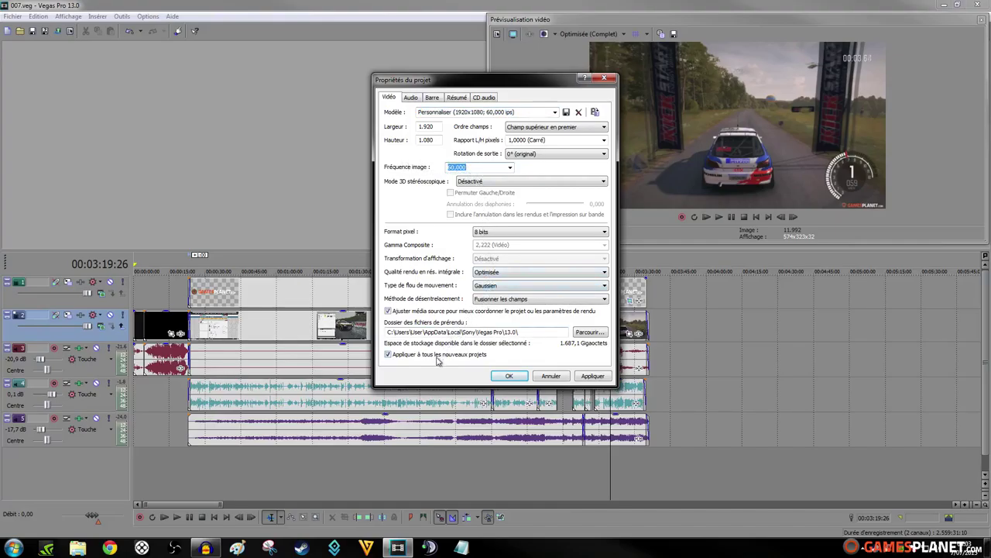
click(593, 375)
click(509, 376)
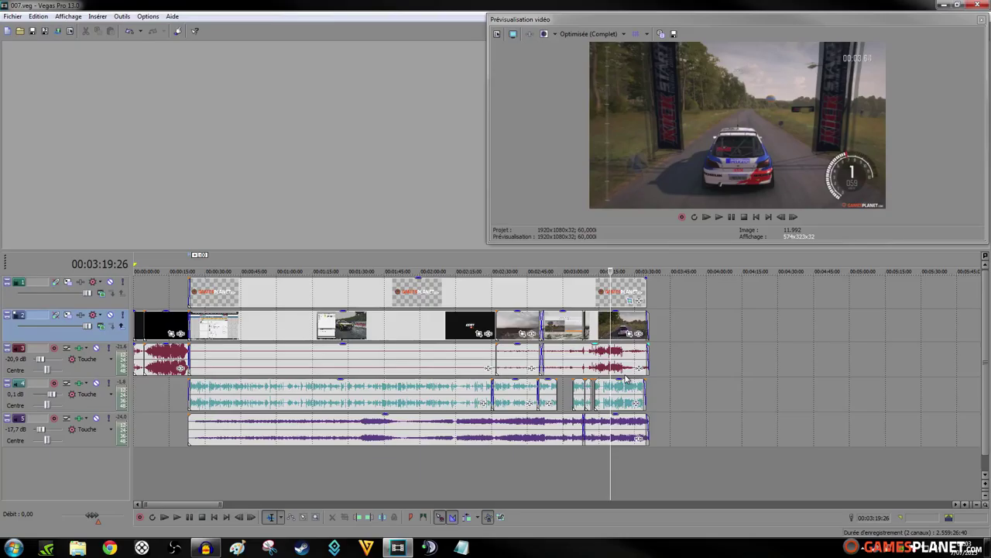
Examine the footage at several points along the timeline and check the individual clips on the main video track
click(158, 449)
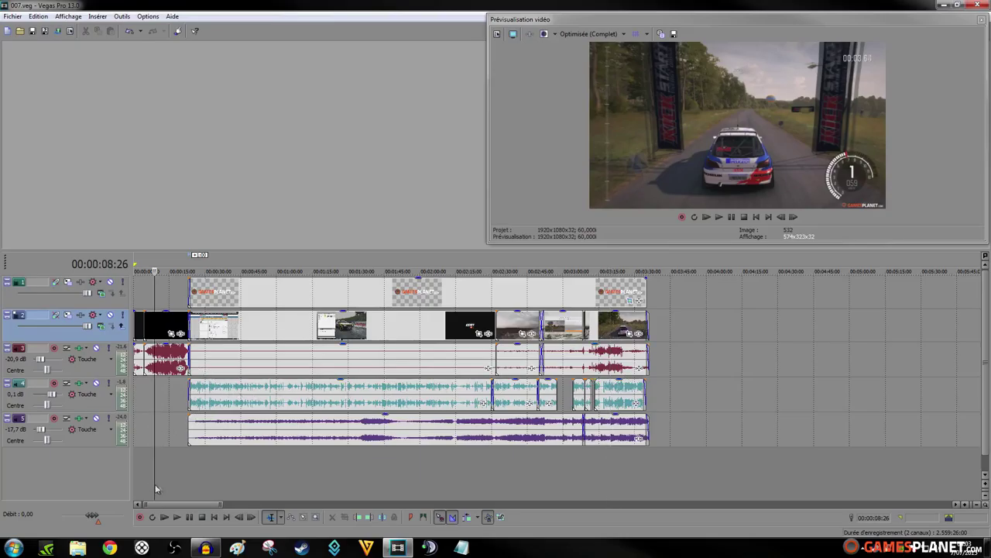
click(183, 465)
click(343, 475)
click(478, 475)
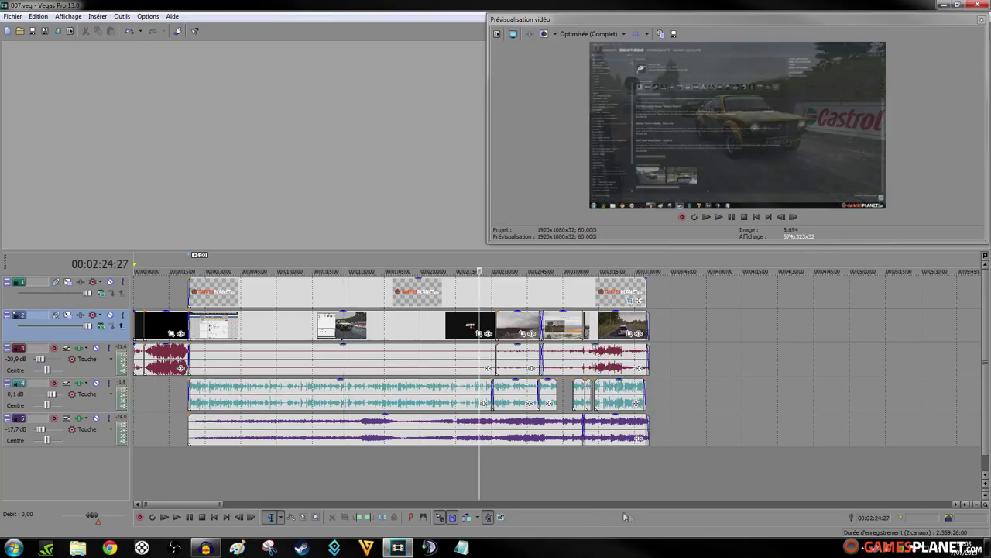
click(600, 480)
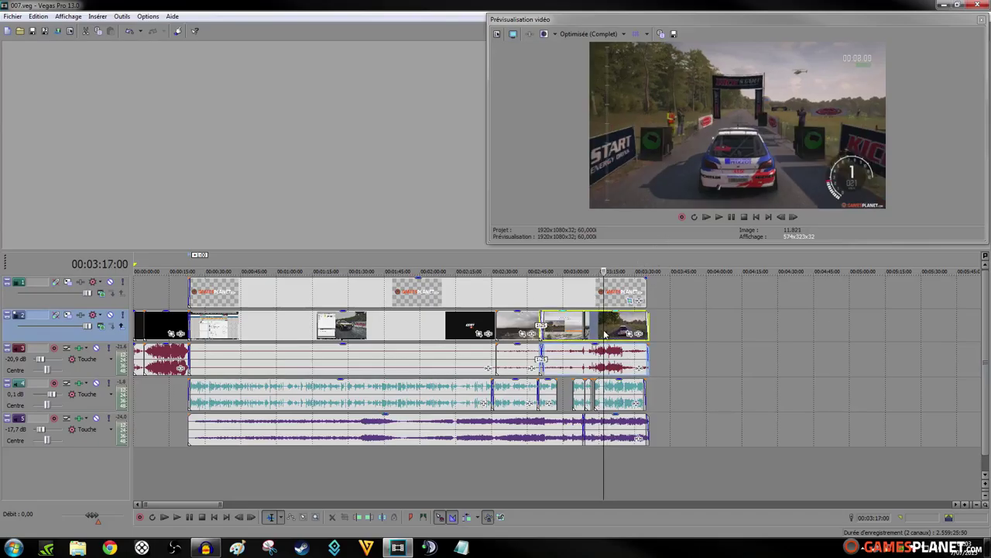
click(522, 334)
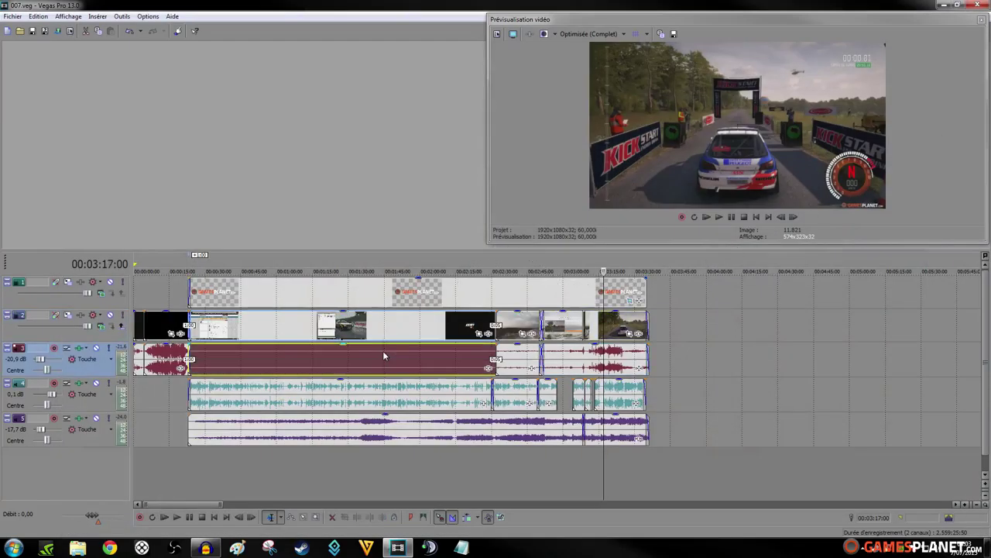
click(399, 325)
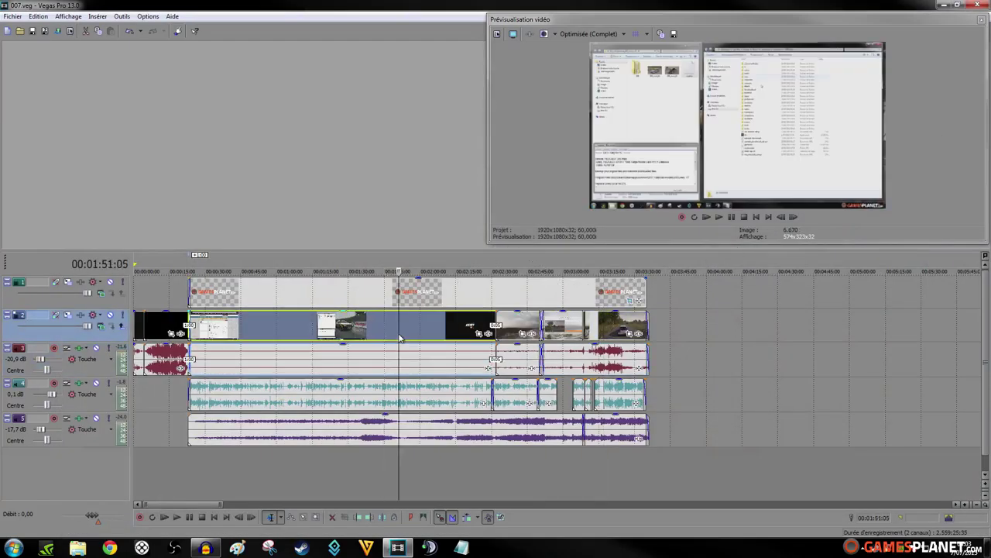
click(551, 328)
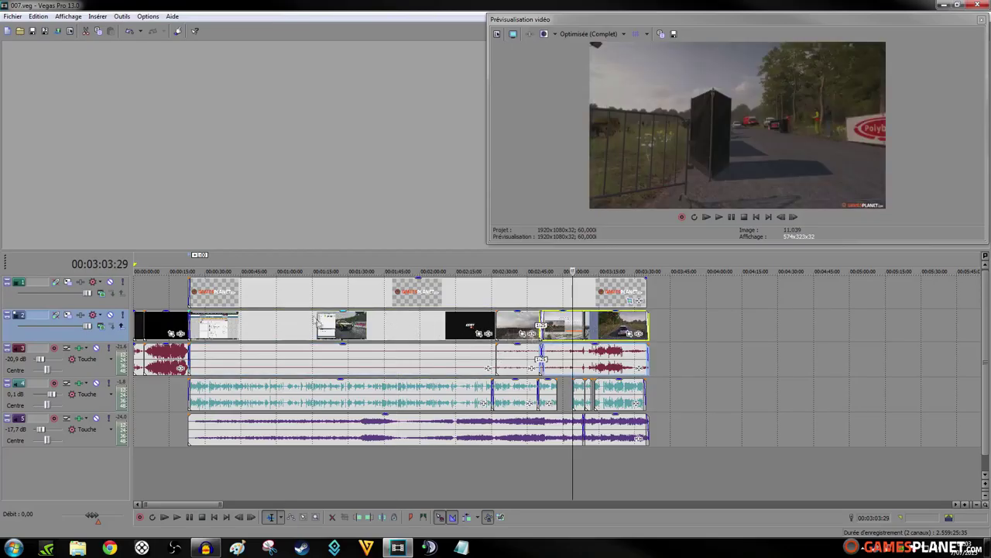
Disable resampling in the event properties of the long desktop-recording clip on the main video track
click(430, 329)
right_click(427, 330)
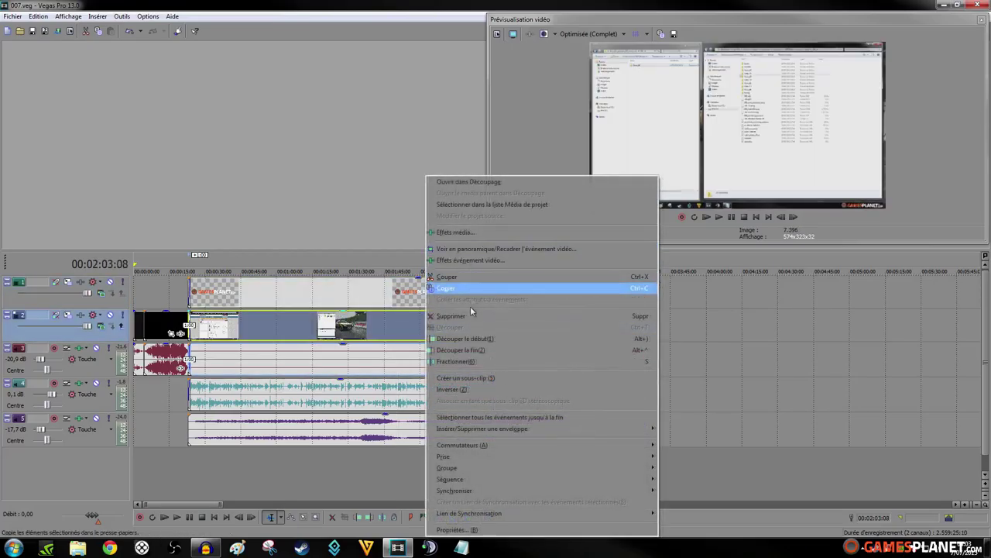
click(457, 529)
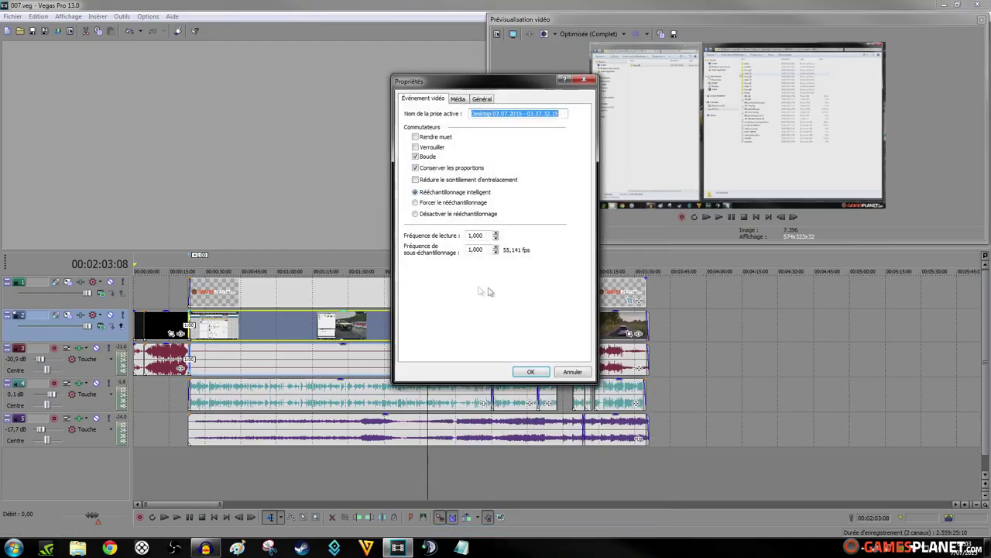
click(452, 214)
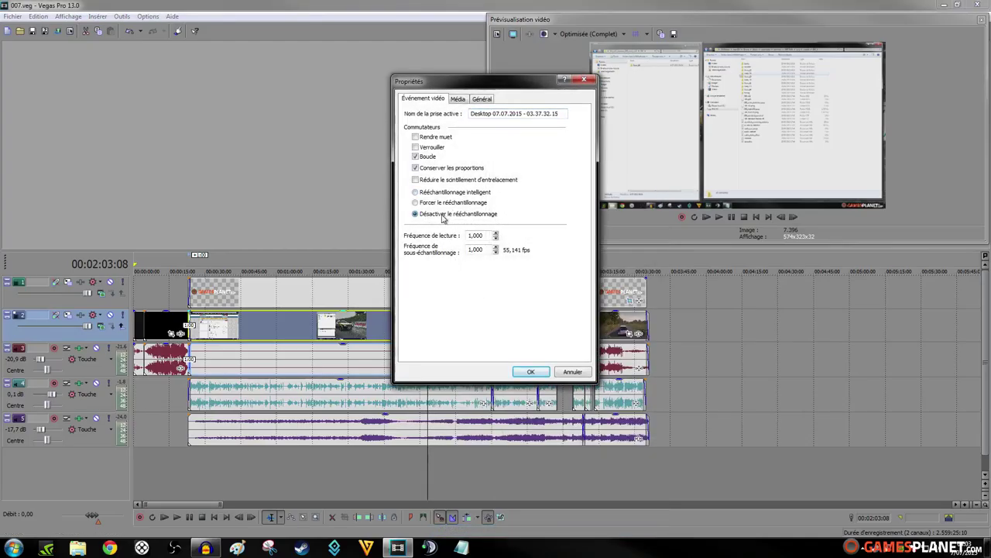
click(531, 372)
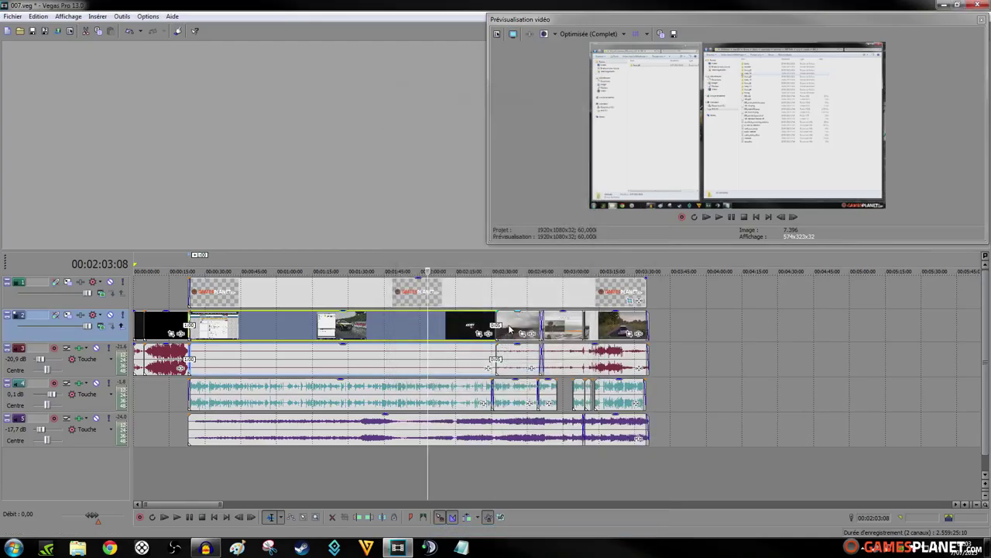
Disable resampling for the short video clip directly after the long desktop recording
right_click(509, 329)
click(556, 530)
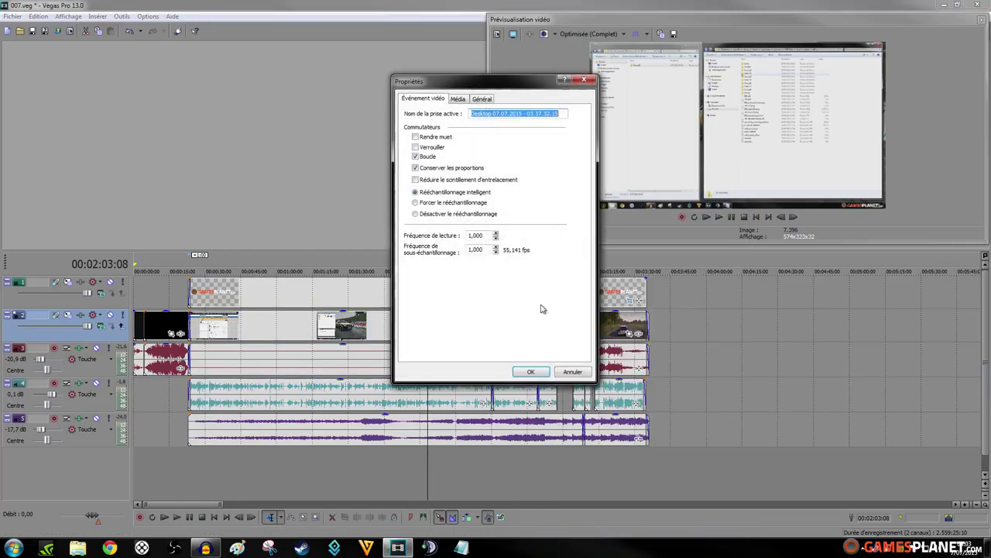
click(475, 214)
click(531, 372)
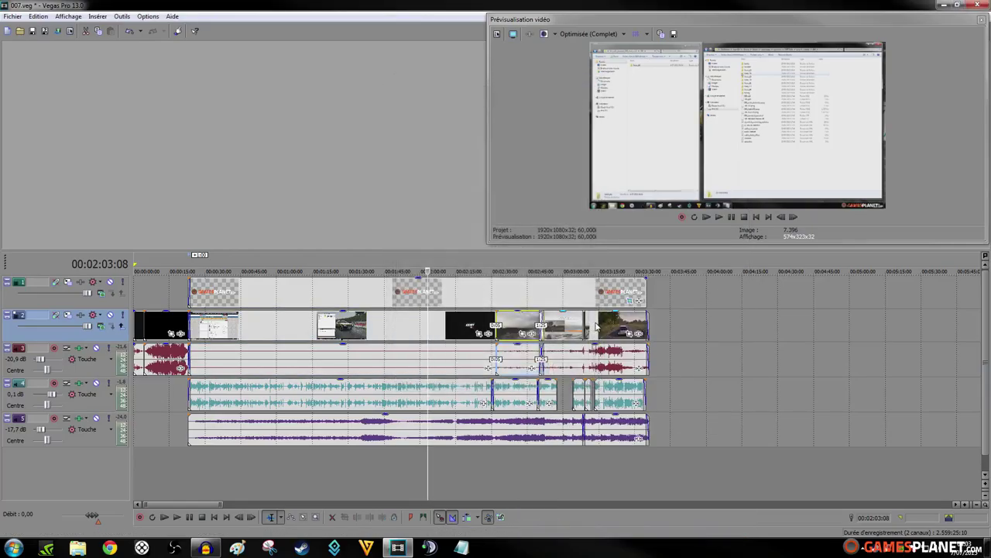
Disable resampling for the last clip on the main video track
right_click(596, 327)
click(627, 529)
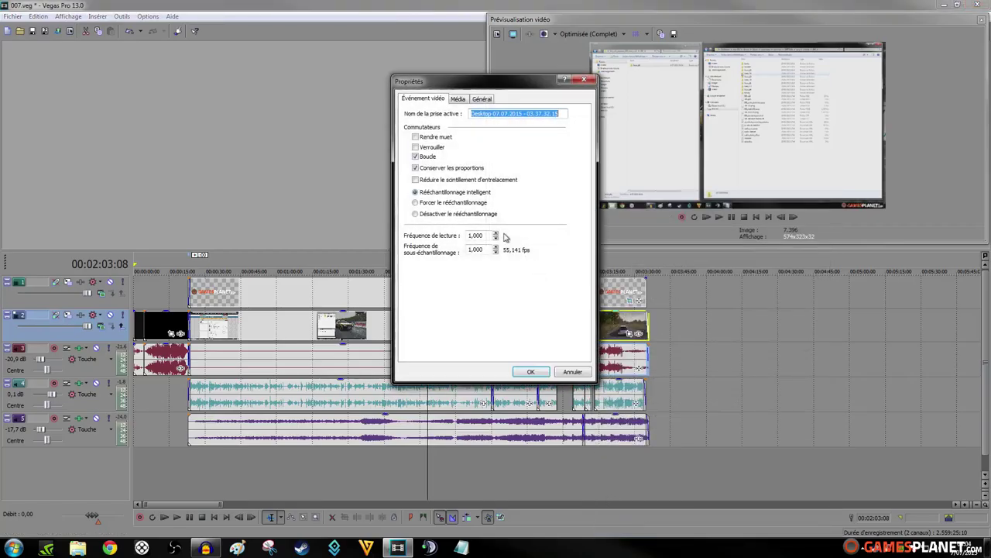
click(487, 214)
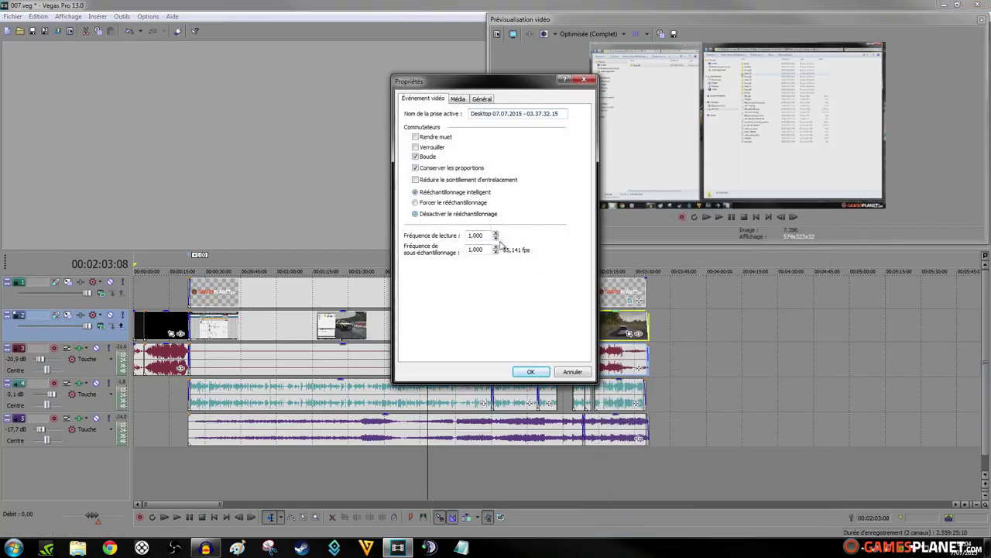
click(532, 373)
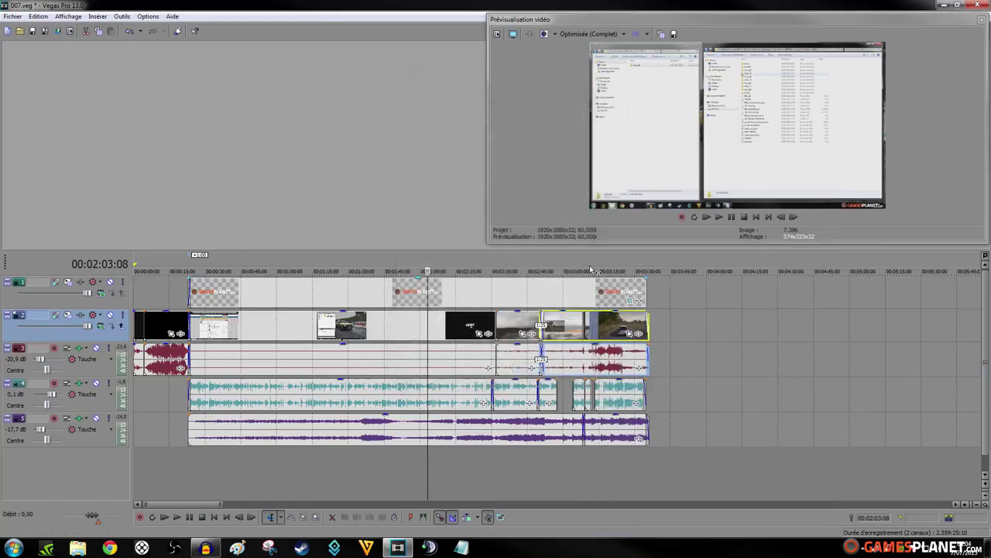
Open the Render As settings and examine the custom parameters of the favourite MainConcept AVC/AAC template
click(581, 484)
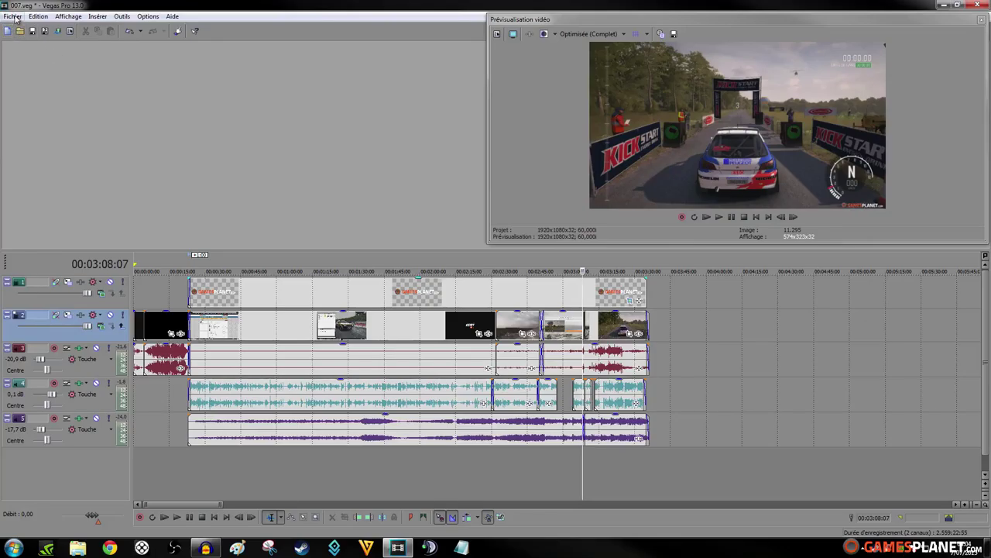
click(14, 17)
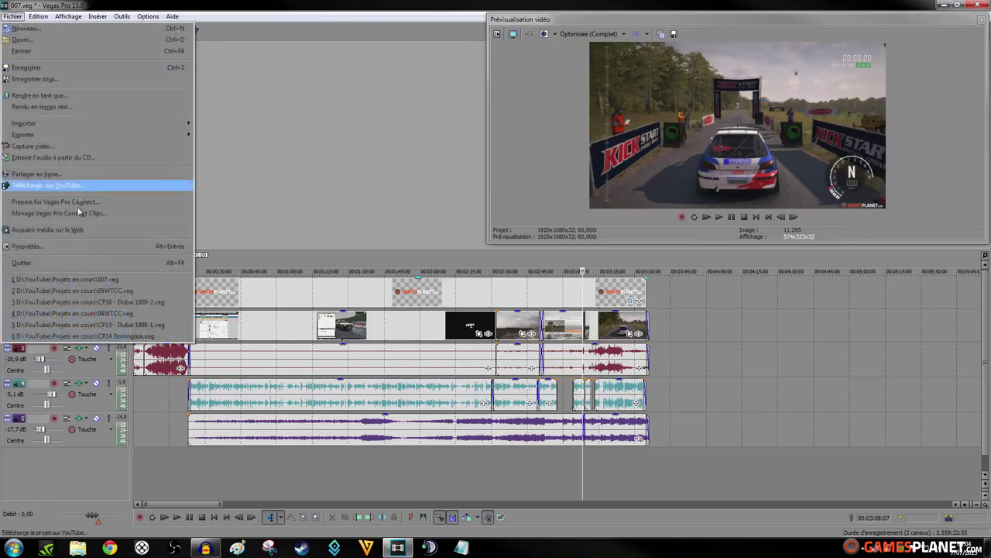
click(43, 95)
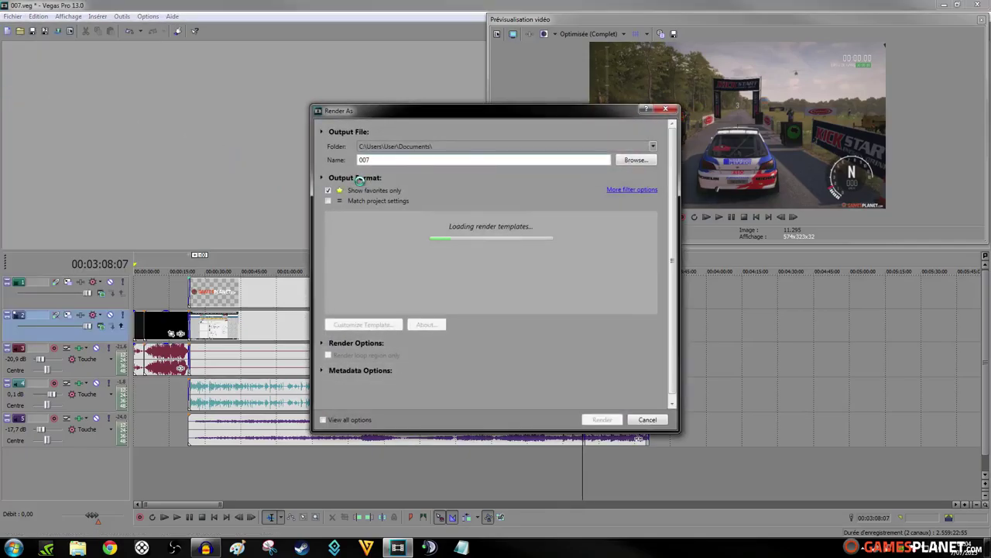
click(385, 225)
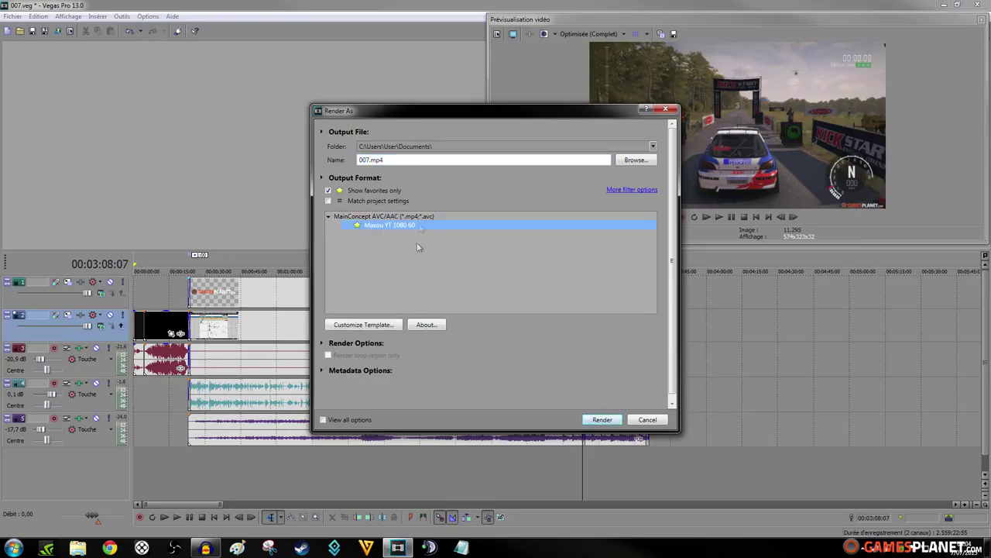
click(383, 327)
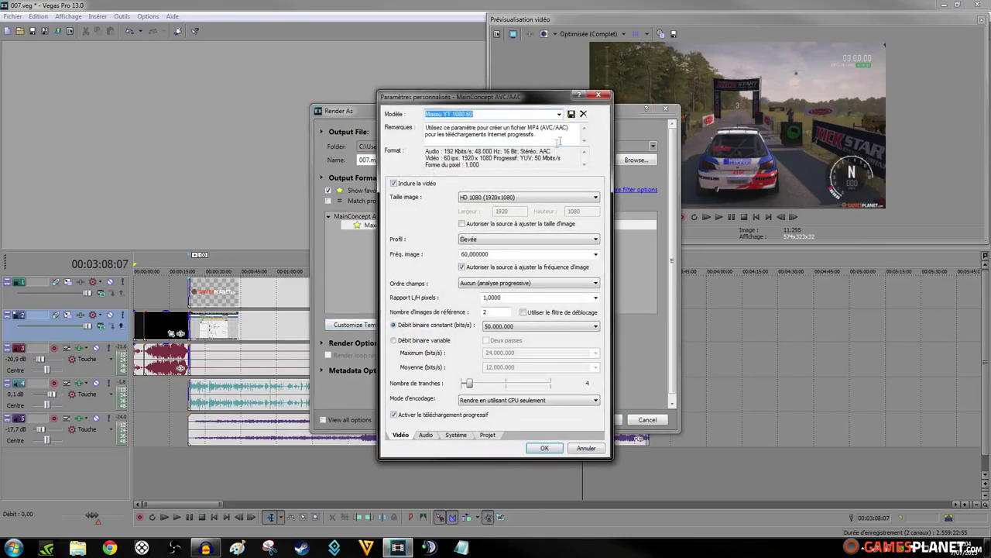
click(601, 95)
List all render templates instead of favourites only and open the MainConcept AVC/AAC template Internet HD 1080p for customization
click(328, 189)
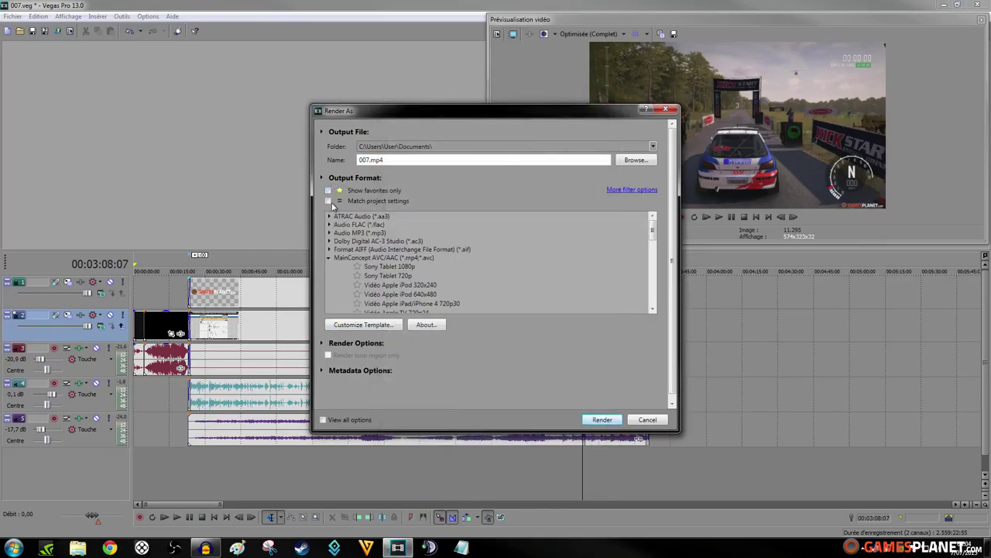
click(468, 267)
scroll(469, 267, down, 3)
click(394, 261)
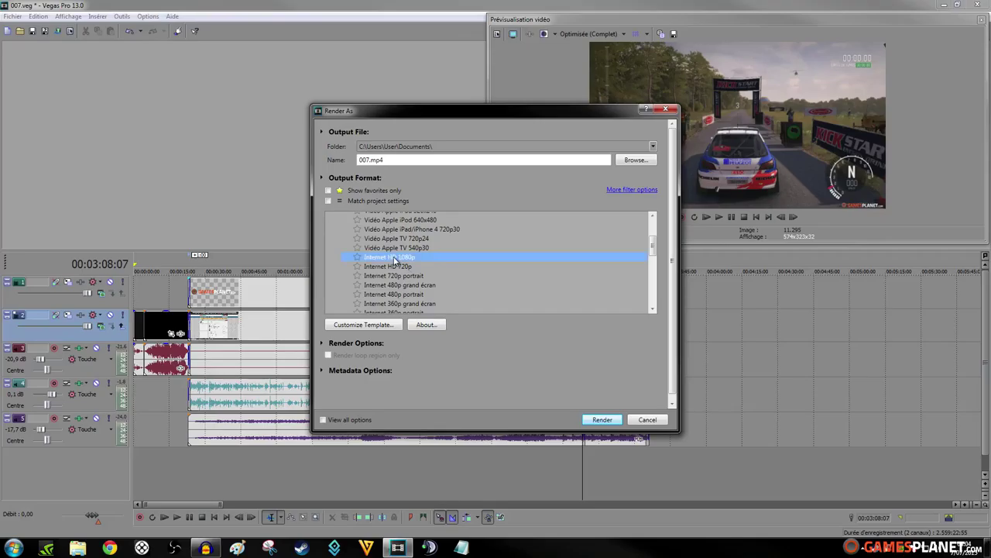
scroll(490, 289, down, 1)
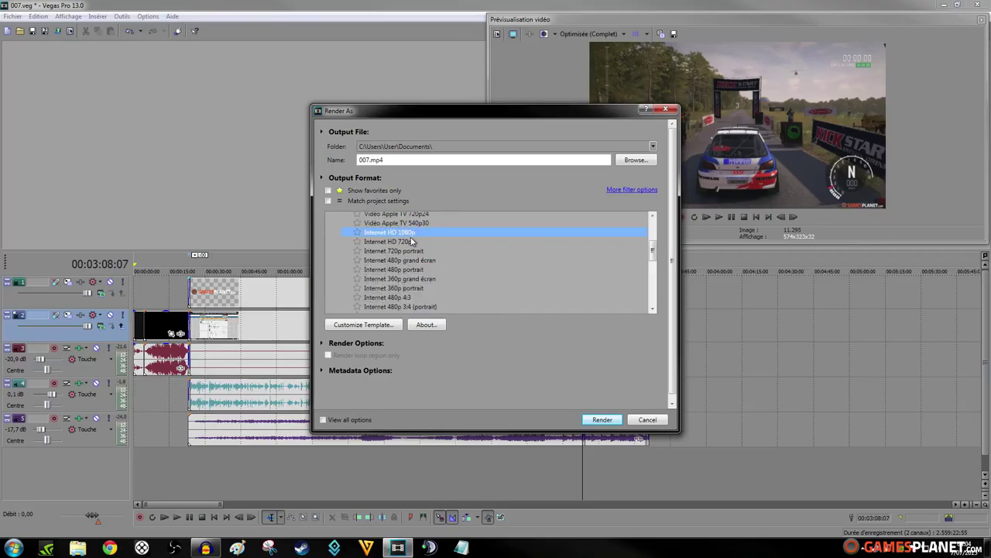
click(376, 329)
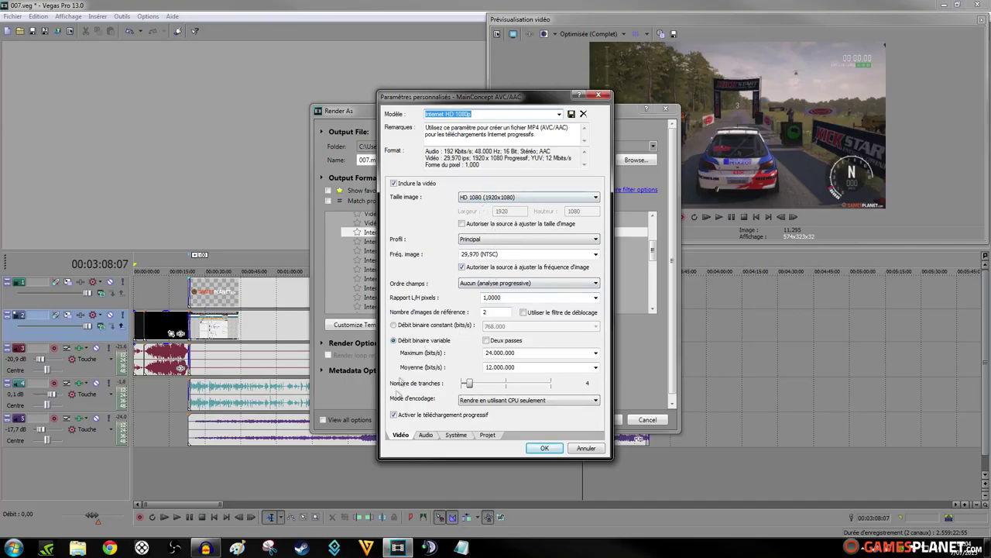
Set the template's video profile to Élevée and its frame rate to 60 fps
click(511, 240)
click(486, 257)
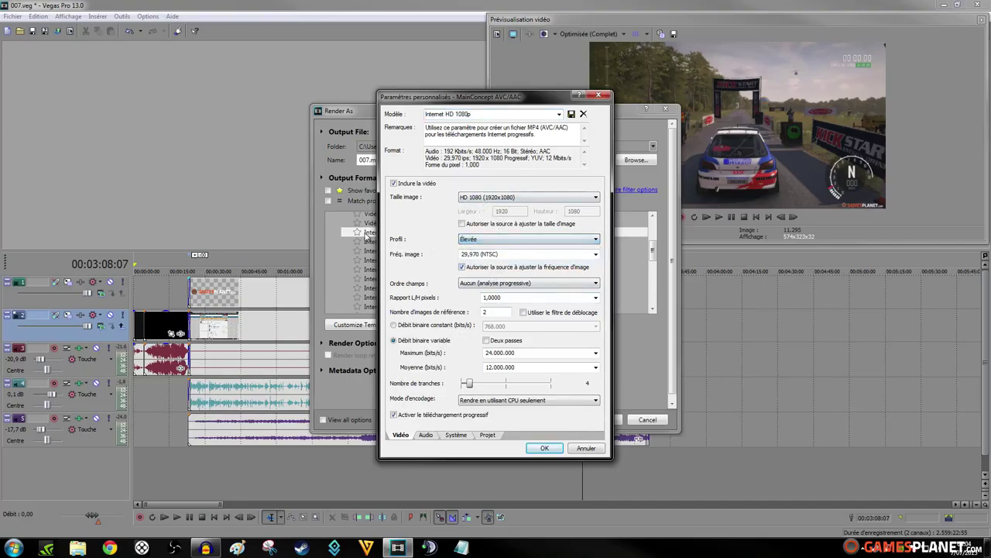
click(487, 254)
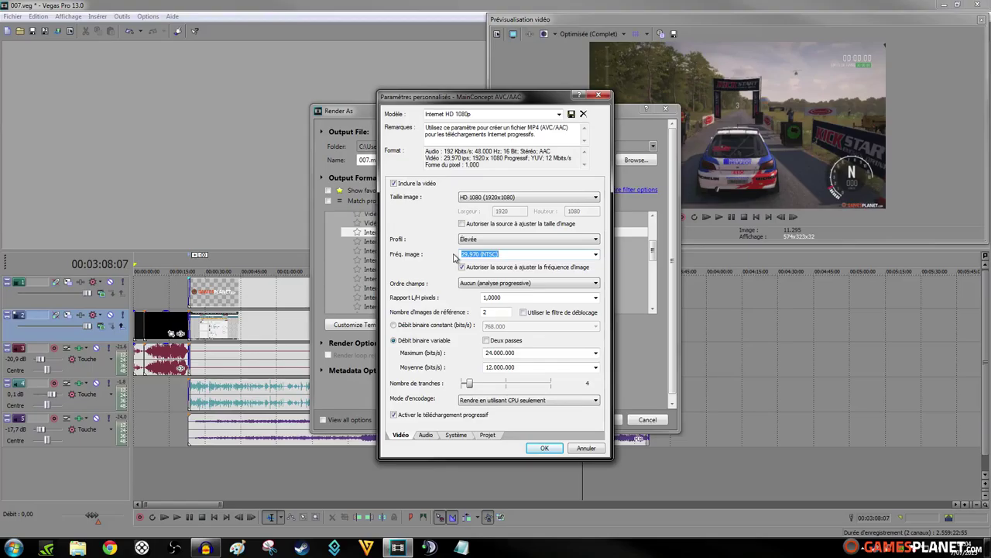
text(68.)
text(0)
Use a constant video bit rate of 50.000.000 bits/s and disable progressive download for the template
click(527, 329)
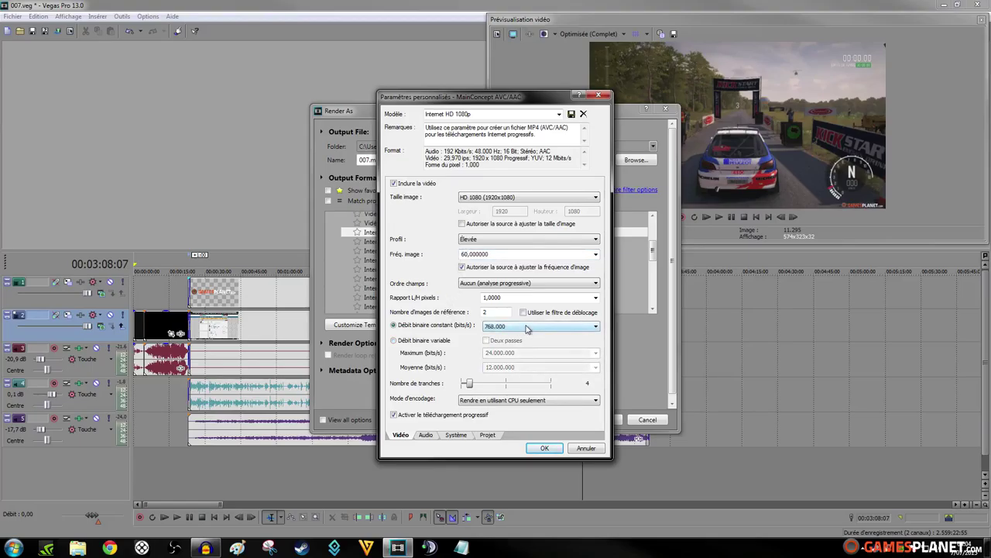
click(424, 341)
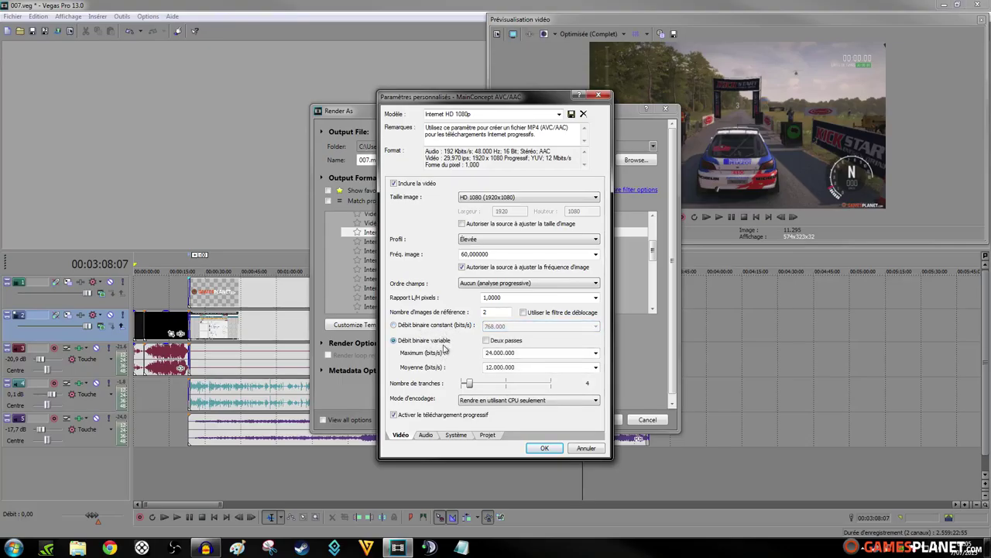
click(448, 326)
click(533, 329)
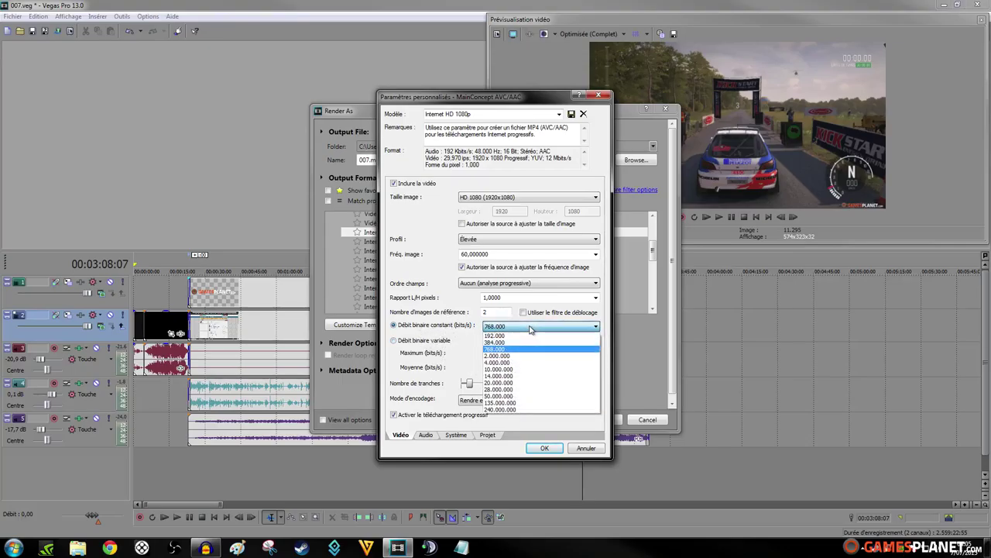
click(517, 396)
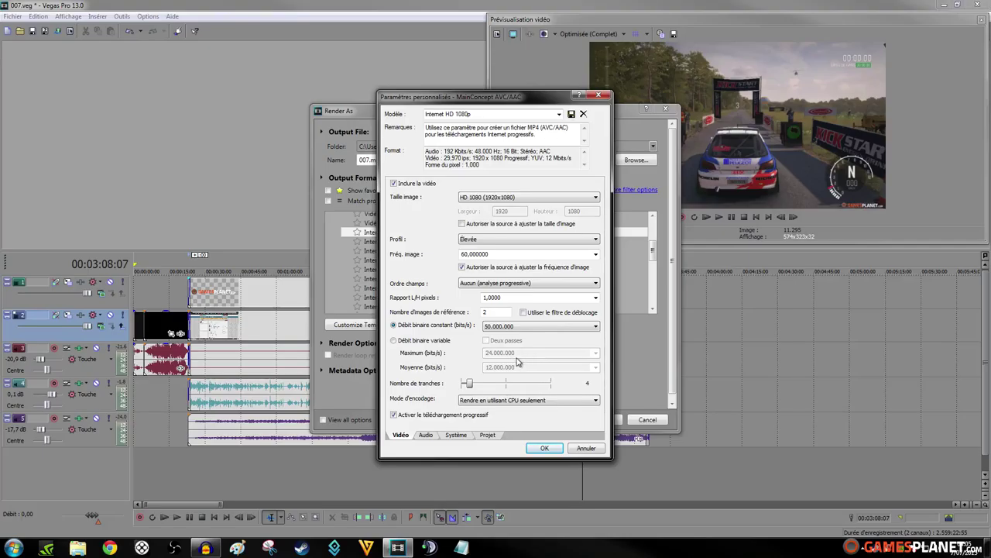
click(501, 326)
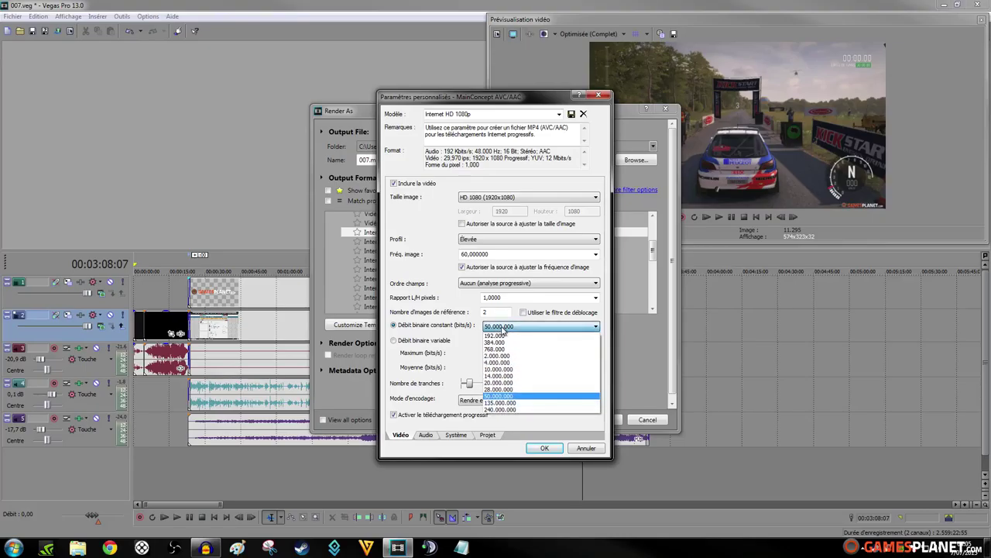
click(515, 326)
click(514, 326)
click(514, 328)
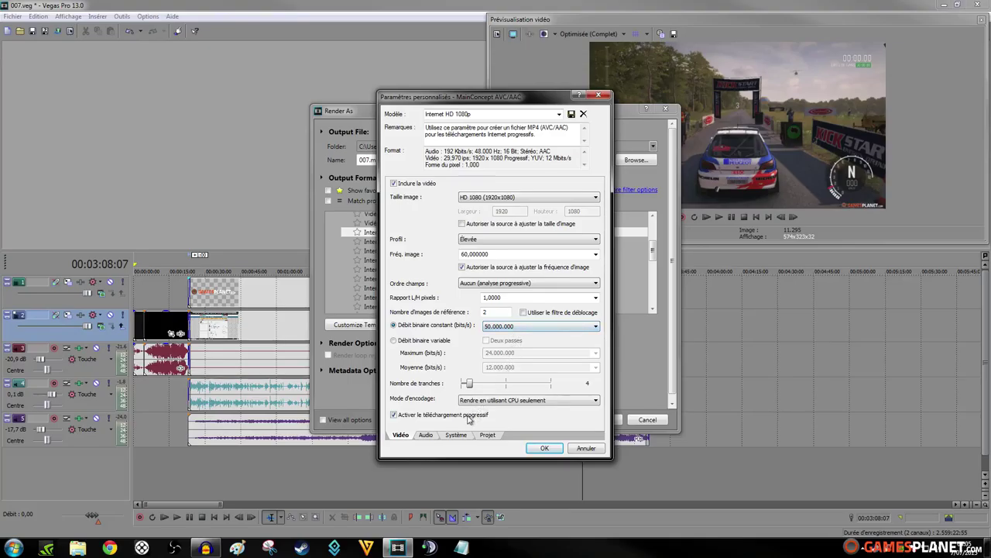
click(399, 417)
Set the template's audio bit rate to 320.000 and return to its video settings
click(434, 436)
click(505, 215)
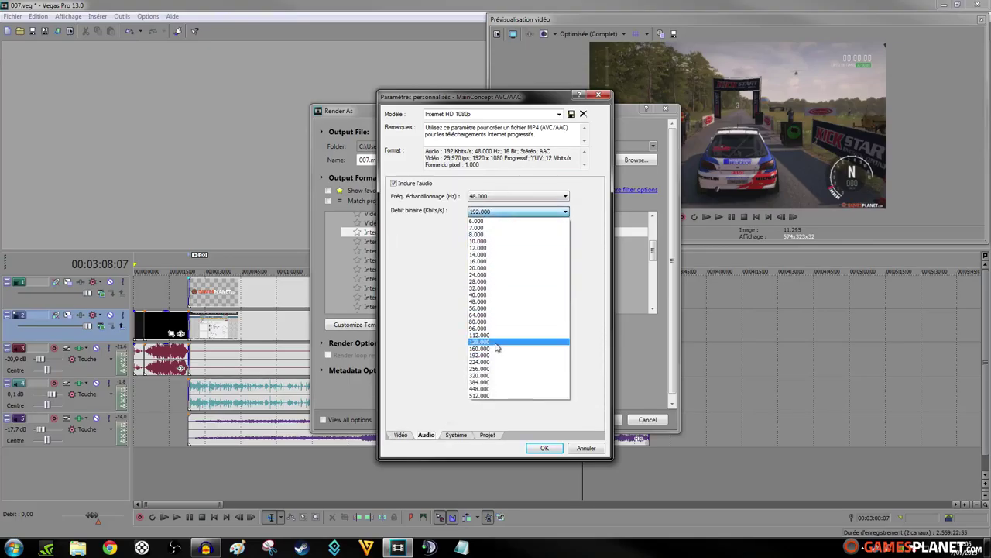
click(491, 377)
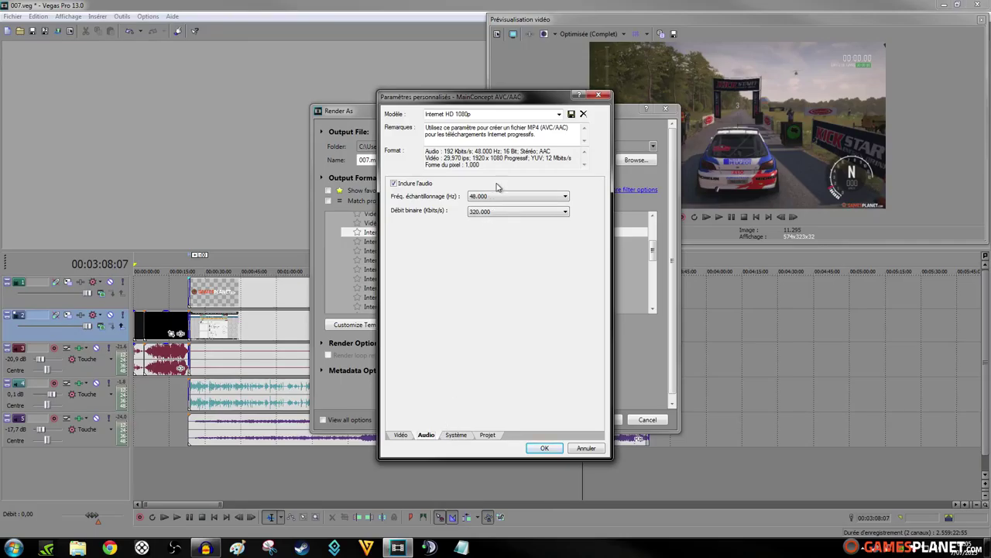
click(400, 435)
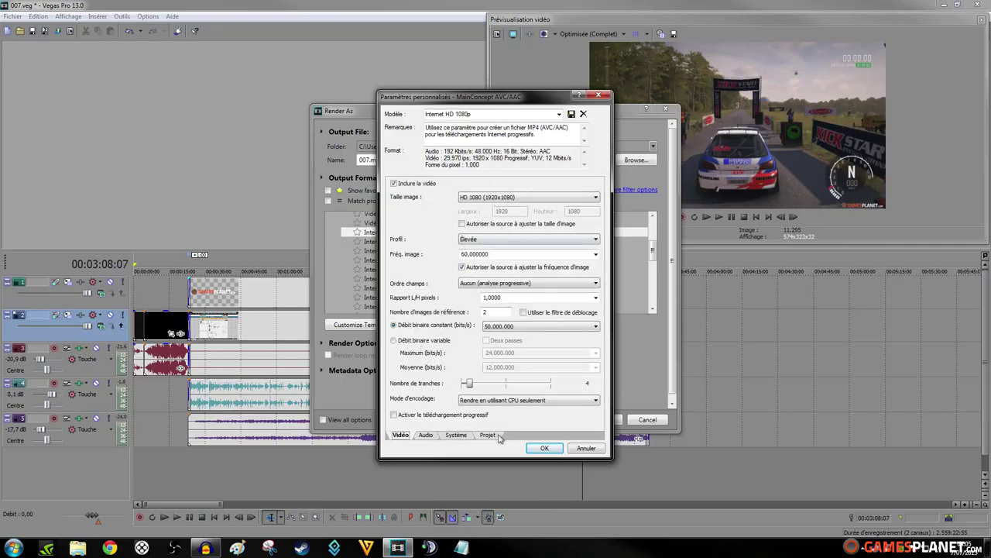
Save the customized settings as a template named "Rendu Vidéo Youtube Course" and accept them
click(546, 114)
click(546, 114)
click(546, 114)
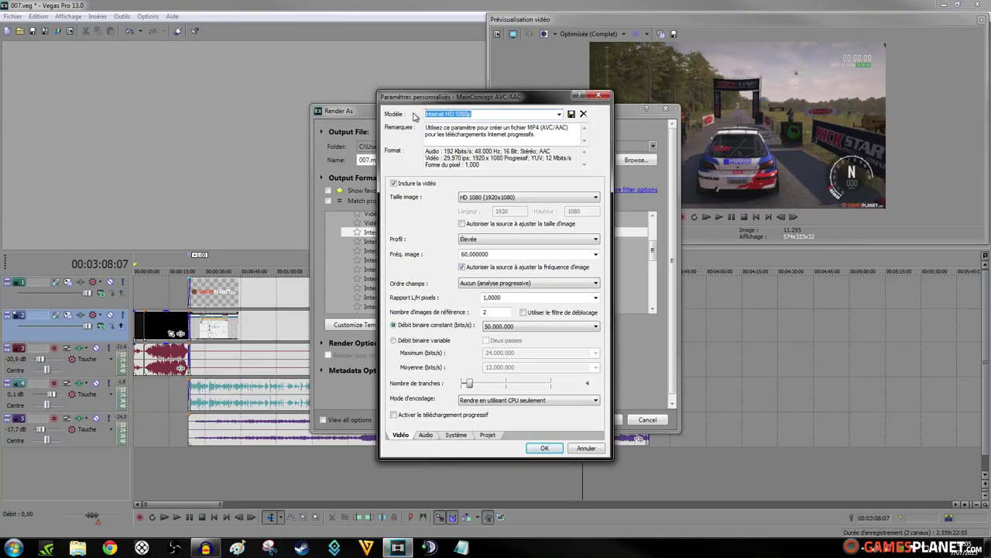
text(Rendu Vidéo Youtube Course)
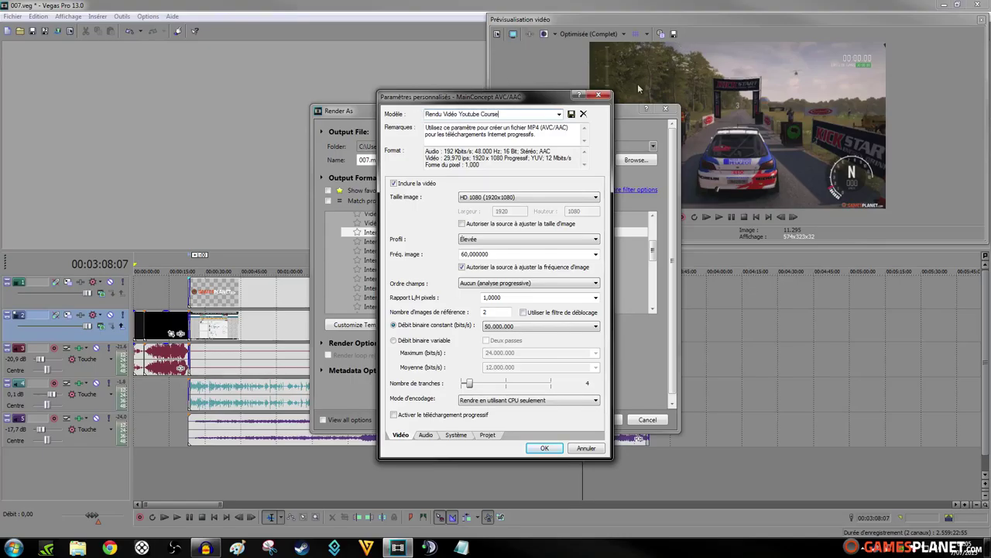
click(571, 114)
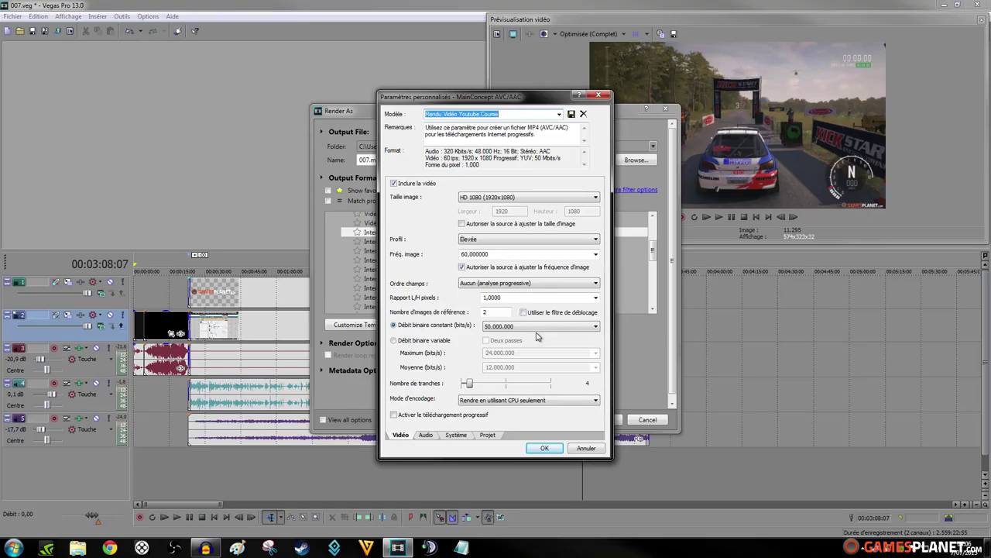
click(544, 448)
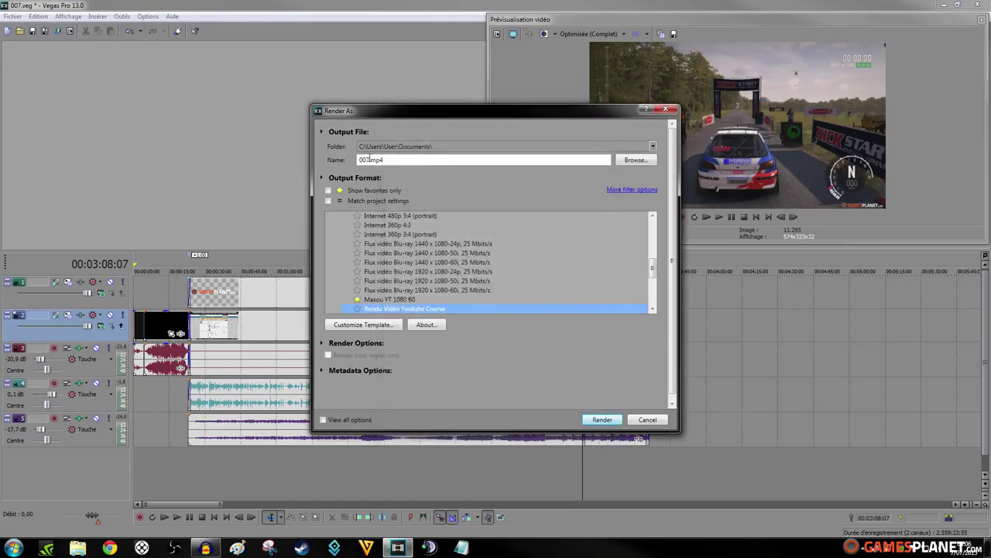
Name the output file "Test Rendu COurse.mp4"
double_click(369, 160)
text(Tes)
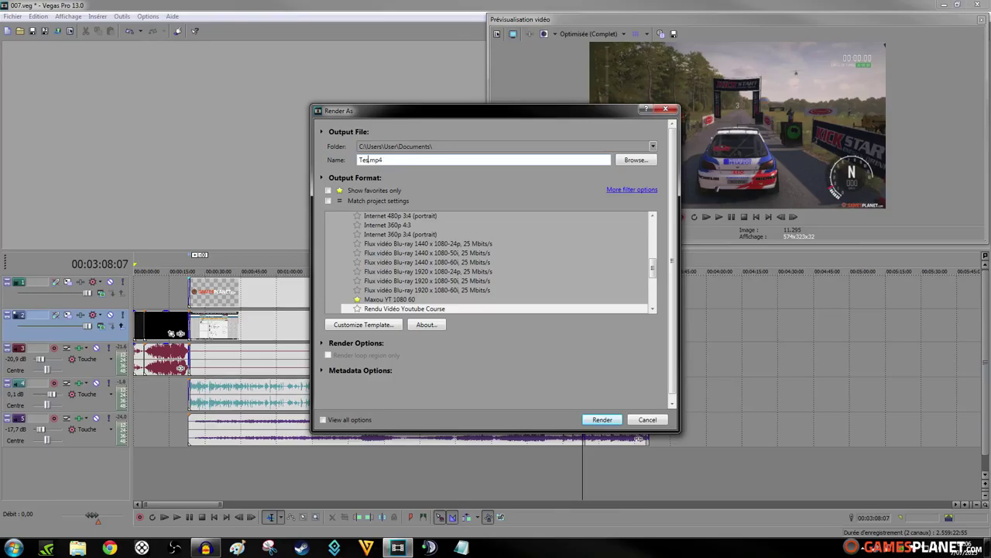
text(t Rendu COurse)
Add the Rendu Vidéo Youtube Course template to the filtered favourites list and start the render with it
click(362, 309)
click(327, 190)
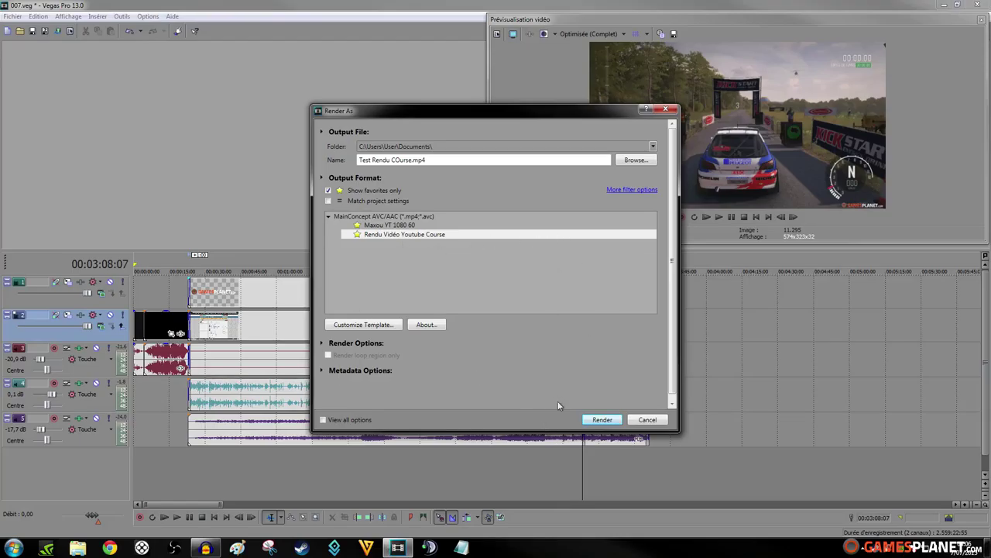
click(602, 419)
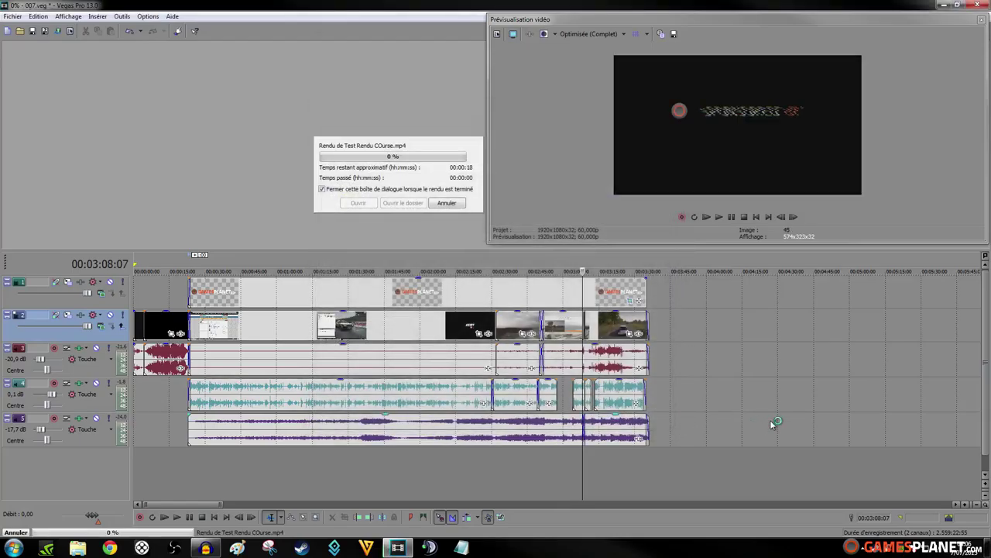